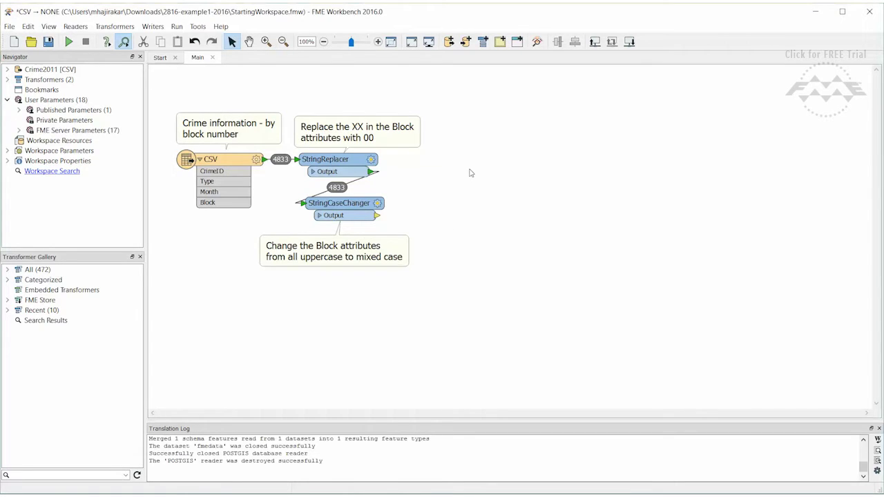
# Add a Joiner transformer and place it beside StringReplacer.
pyautogui.write('joiner')
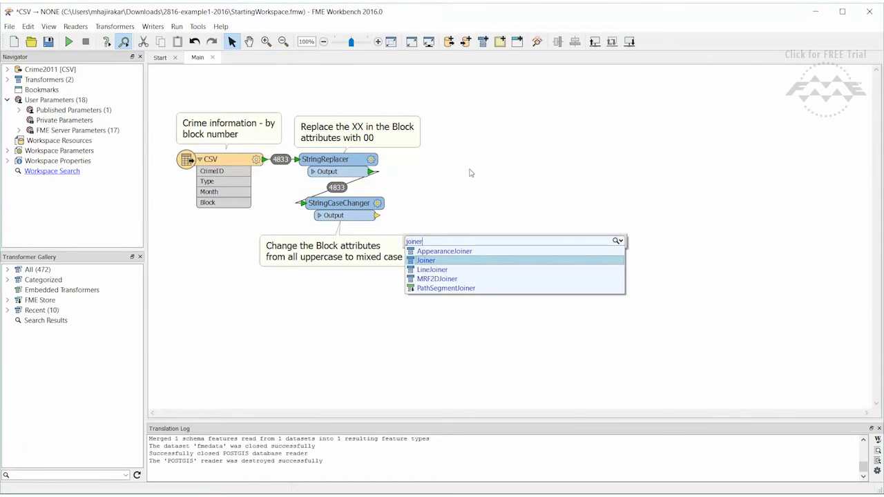
pyautogui.click(456, 261)
pyautogui.moveTo(376, 216); pyautogui.dragTo(497, 175)
# Set the Joiner's reader format to PostGIS with embedded connection parameters.
pyautogui.doubleClick(496, 174)
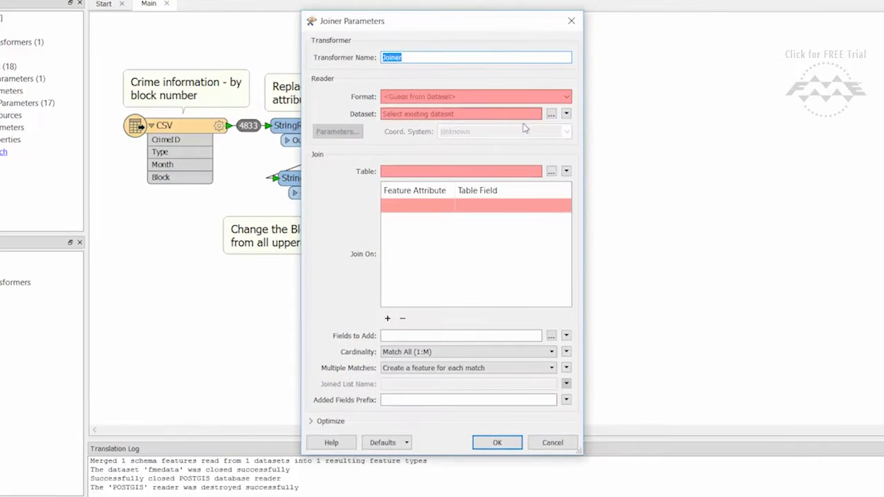
pyautogui.click(489, 96)
pyautogui.write('postgis')
pyautogui.press('Return')
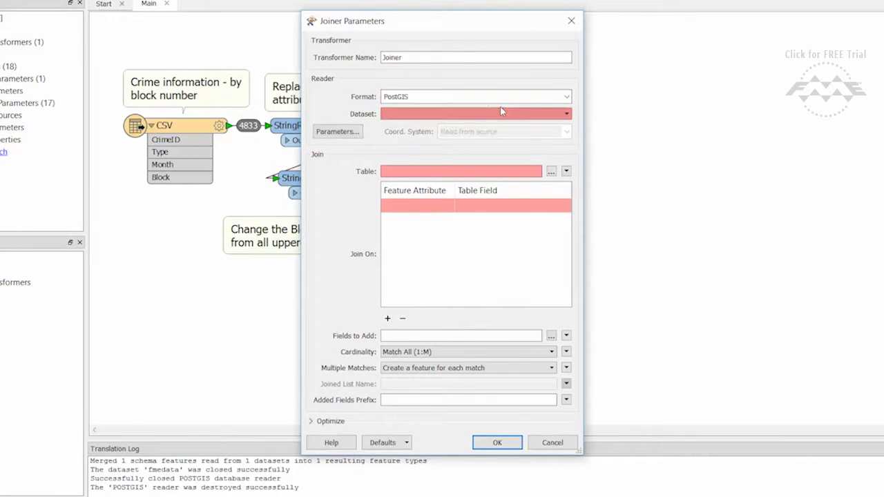
pyautogui.click(566, 114)
pyautogui.click(442, 121)
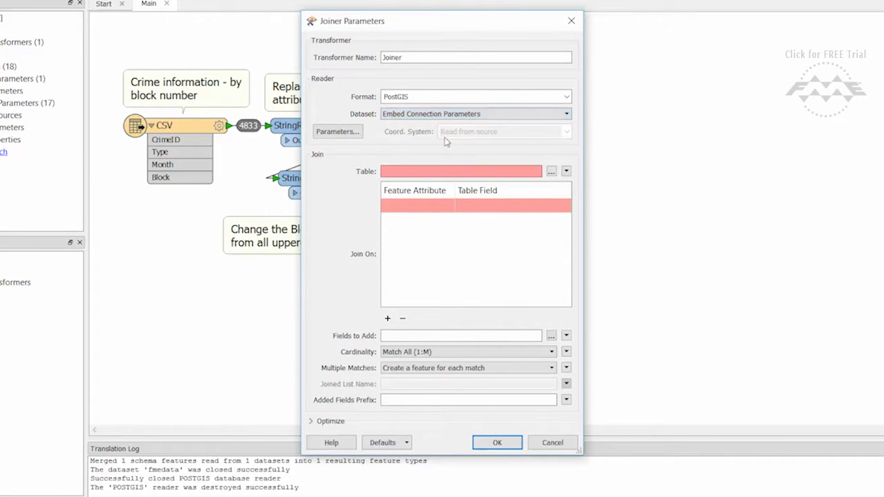
pyautogui.click(337, 132)
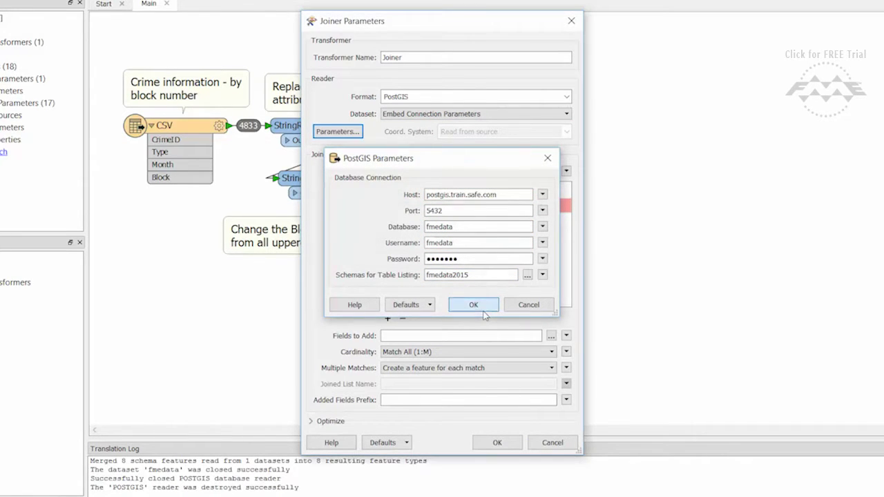
pyautogui.click(483, 311)
# Choose the fmedata2015.Roads table as the Joiner's dataset table.
pyautogui.click(551, 172)
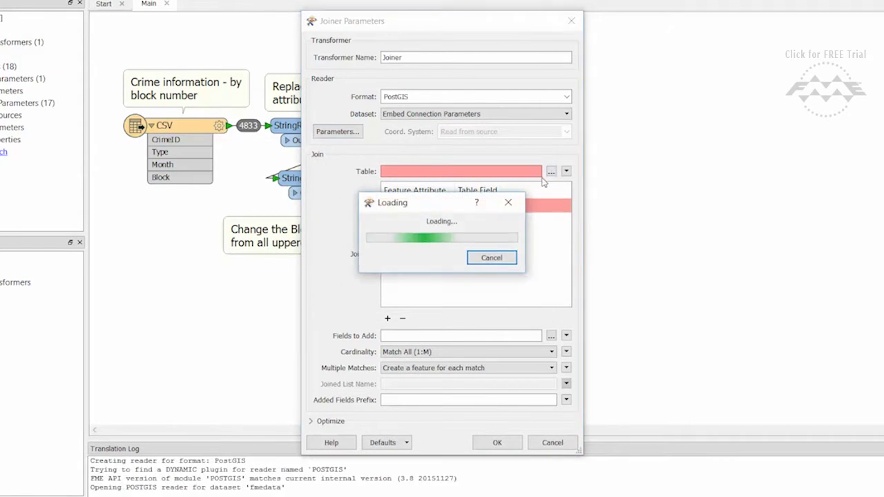
pyautogui.click(379, 148)
pyautogui.scroll(-2, 434, 188)
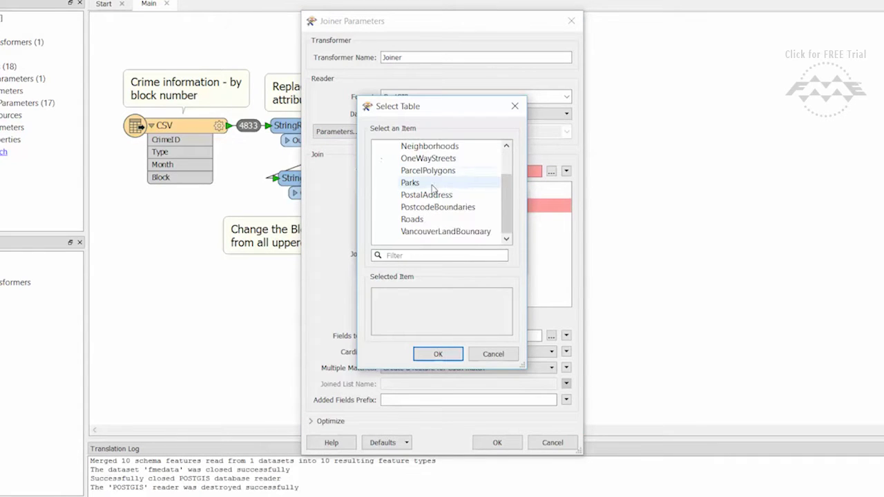
pyautogui.doubleClick(430, 219)
# Join on the crime Block attribute matched to the Roads HBlock table field.
pyautogui.click(442, 206)
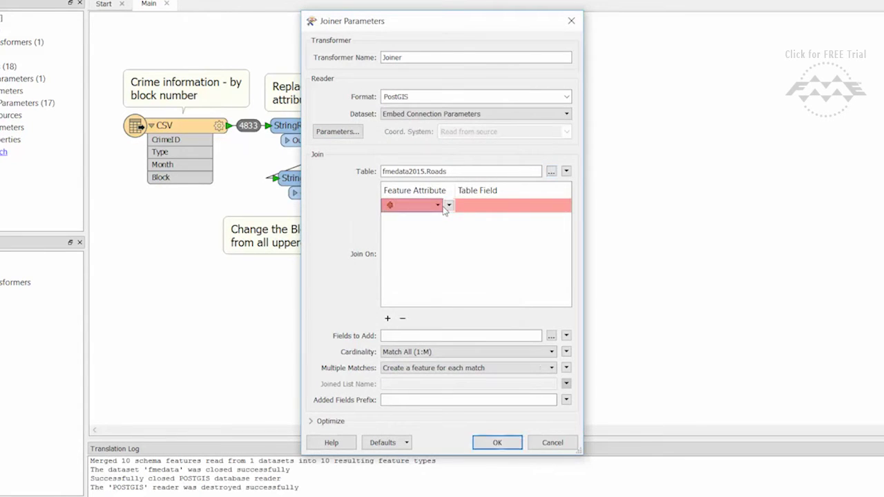
pyautogui.click(449, 205)
pyautogui.moveTo(459, 222)
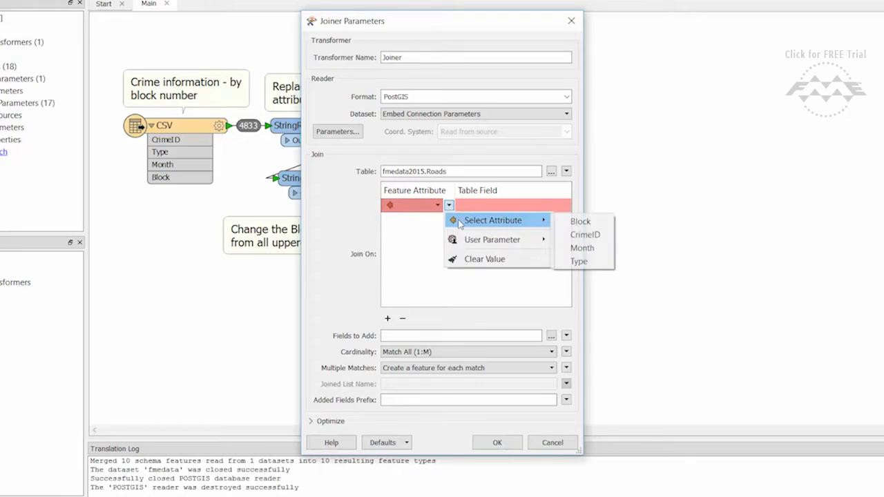
pyautogui.click(577, 221)
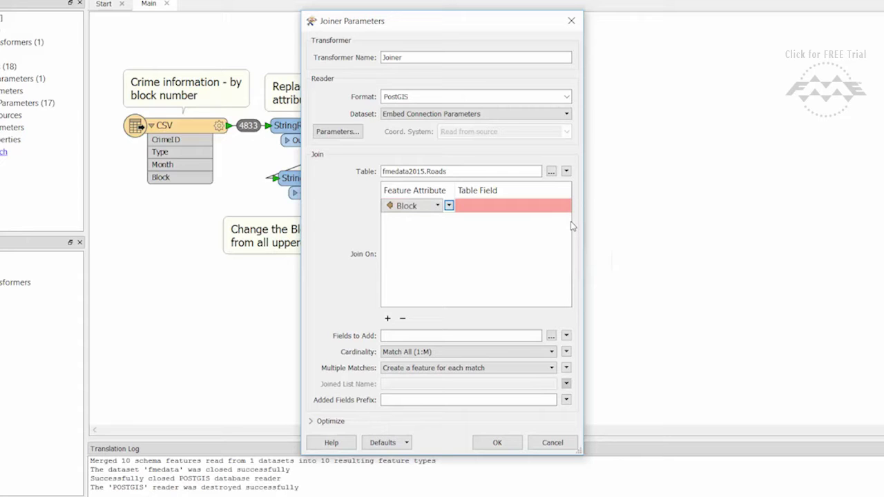
pyautogui.click(558, 206)
pyautogui.click(565, 207)
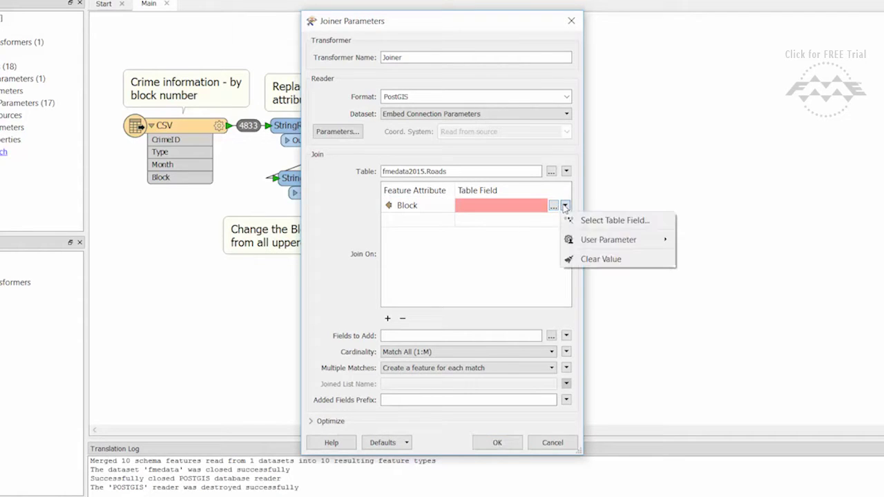
pyautogui.click(581, 220)
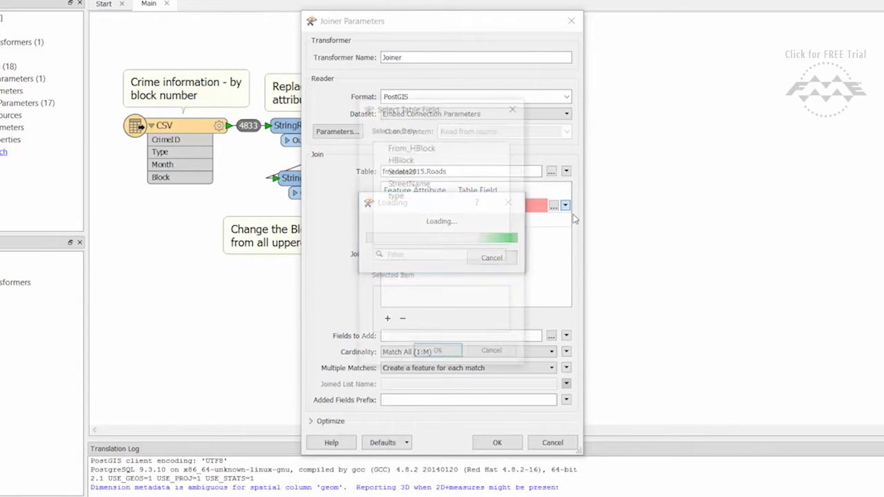
pyautogui.click(411, 159)
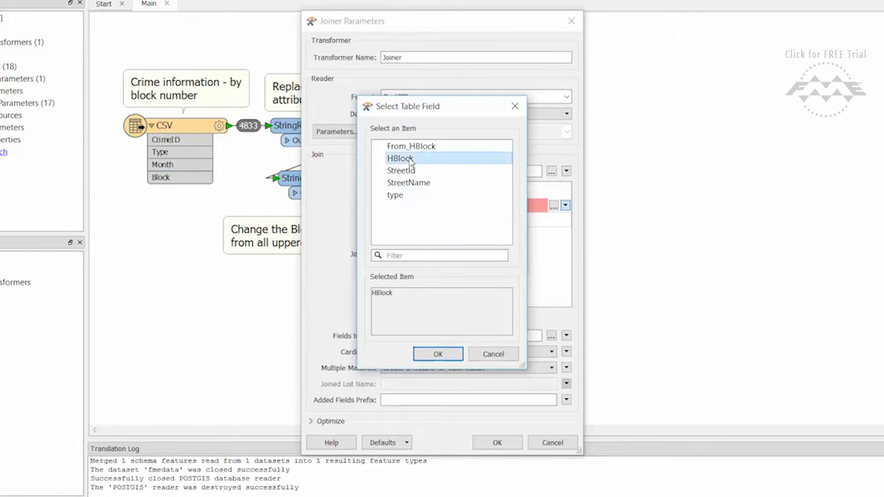
pyautogui.click(437, 353)
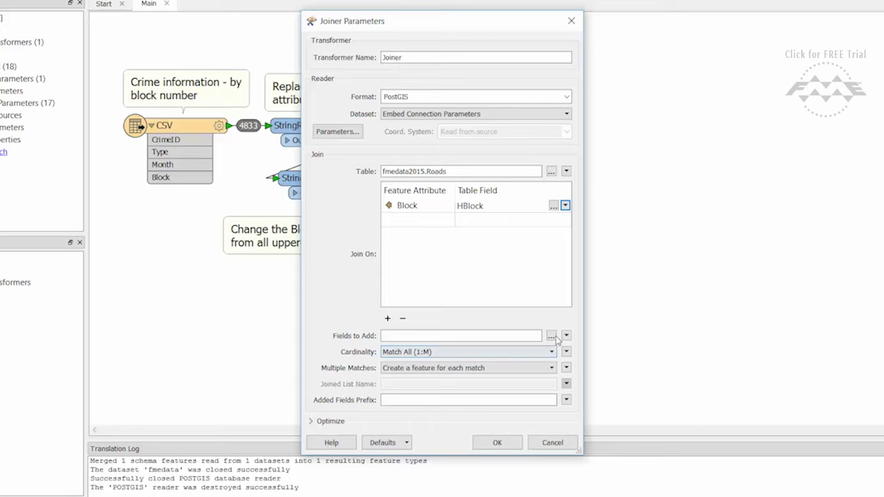
# Add the Roads 'type' field to the joined features.
pyautogui.click(552, 337)
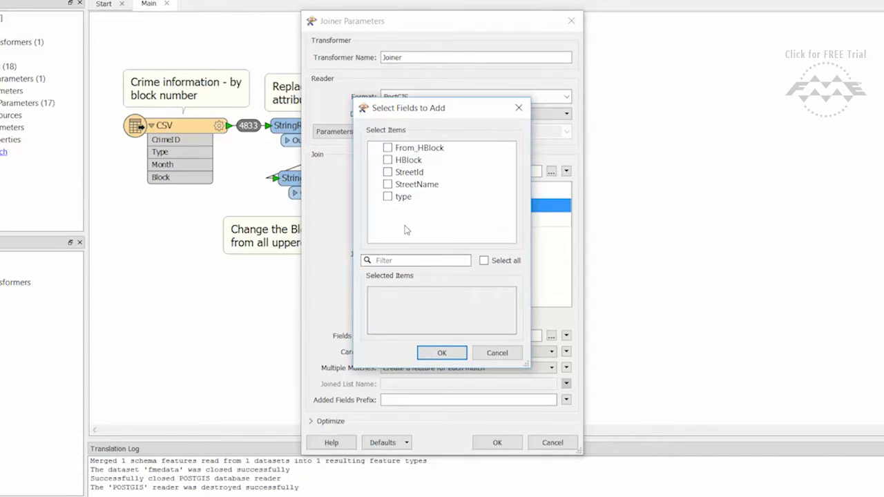
pyautogui.click(388, 197)
pyautogui.click(449, 354)
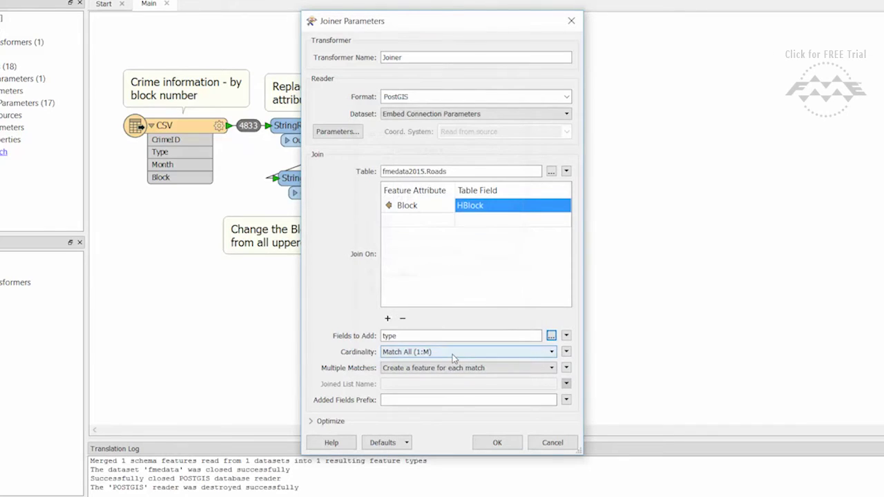
# Under Optimize, set the prefetch query to select * from "fmedata2015"."Roads".
pyautogui.click(315, 421)
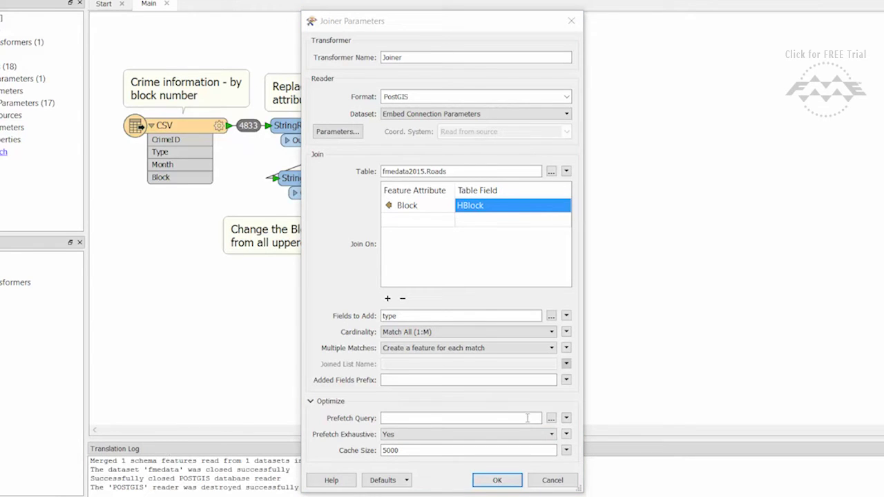
pyautogui.click(551, 419)
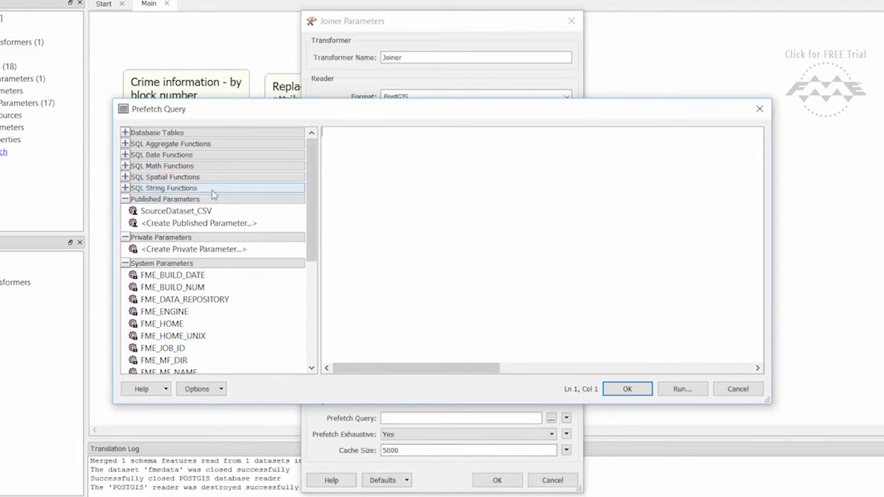
pyautogui.doubleClick(137, 133)
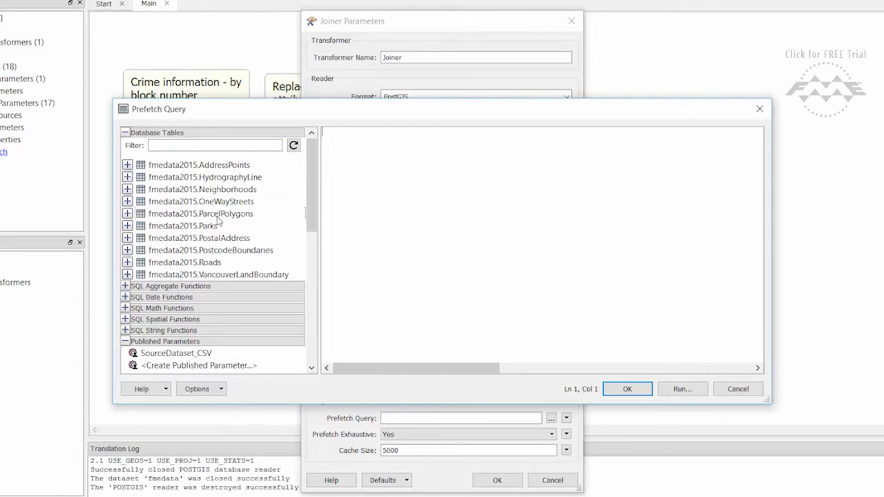
pyautogui.doubleClick(209, 263)
pyautogui.click(325, 131)
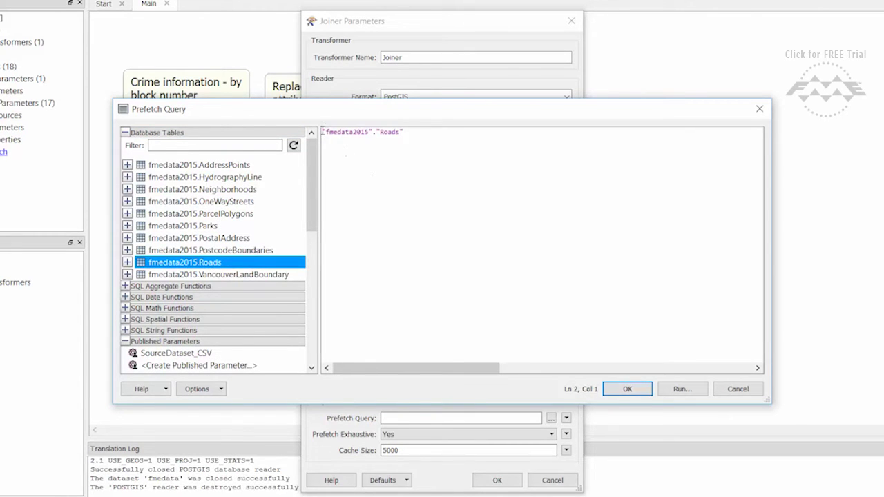
pyautogui.write('select * ')
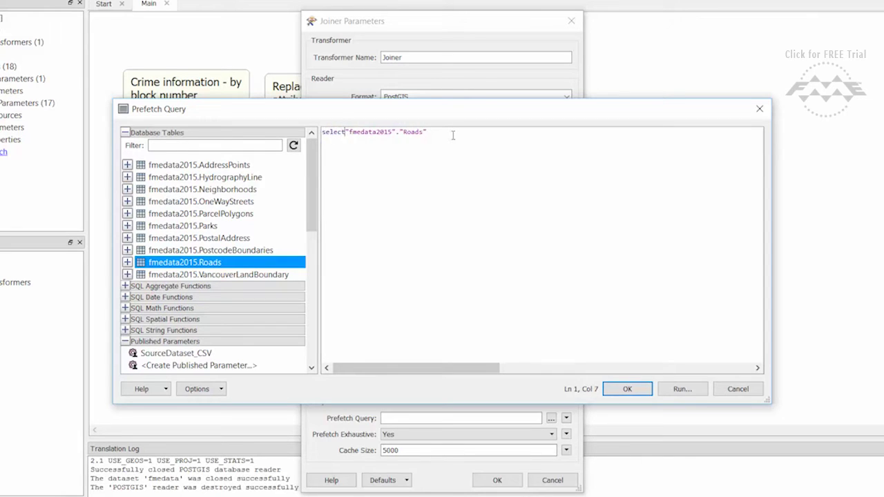
pyautogui.write('from')
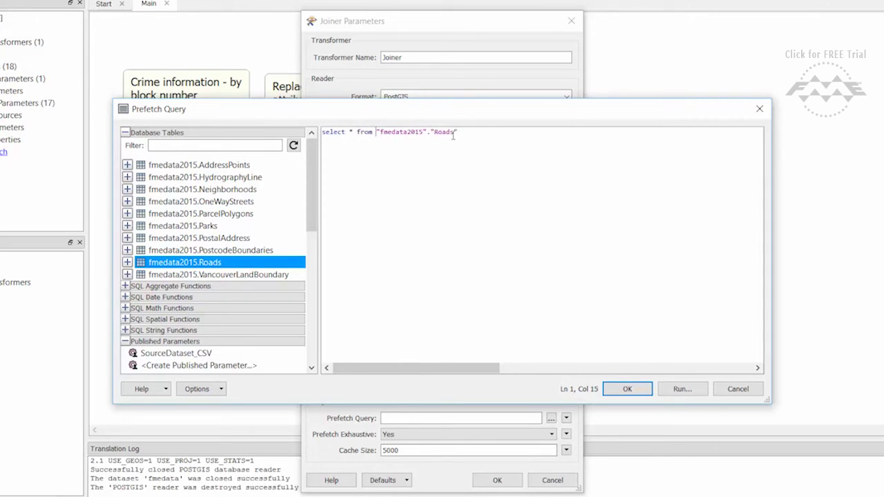
pyautogui.click(626, 389)
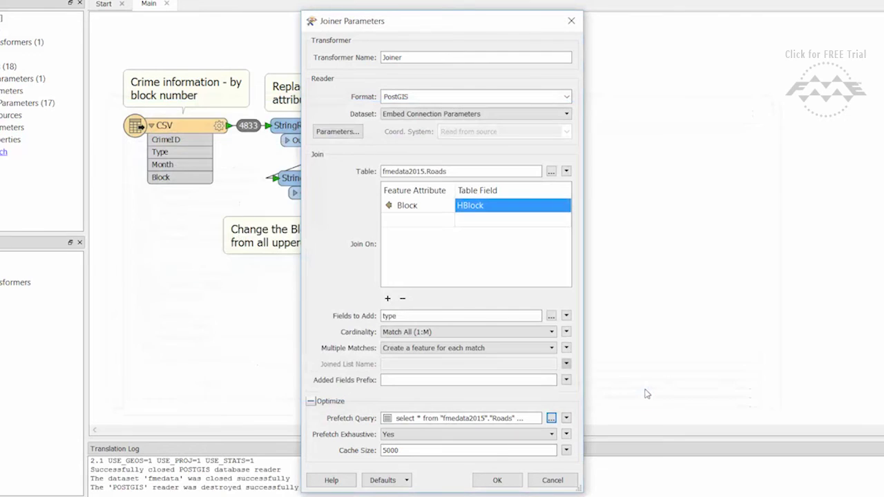
# Apply the Joiner settings, attach an Inspector to the Joined port, and run the workspace.
pyautogui.click(497, 481)
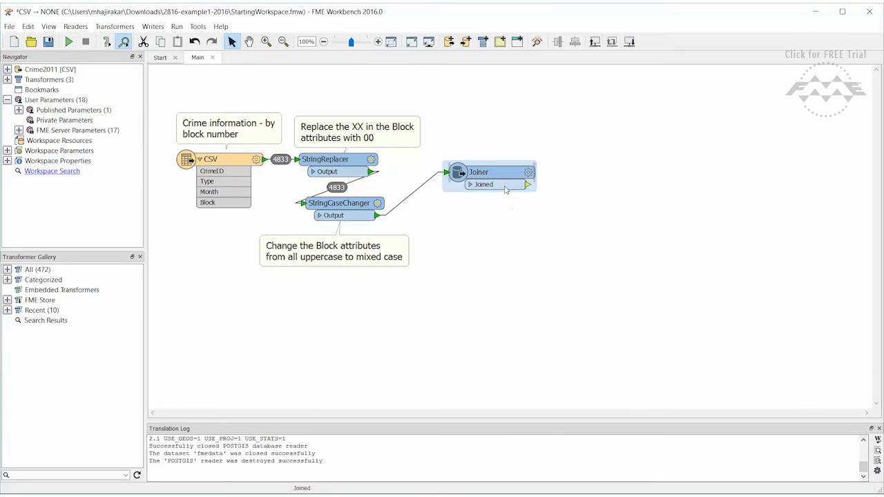
pyautogui.rightClick(505, 190)
pyautogui.click(532, 219)
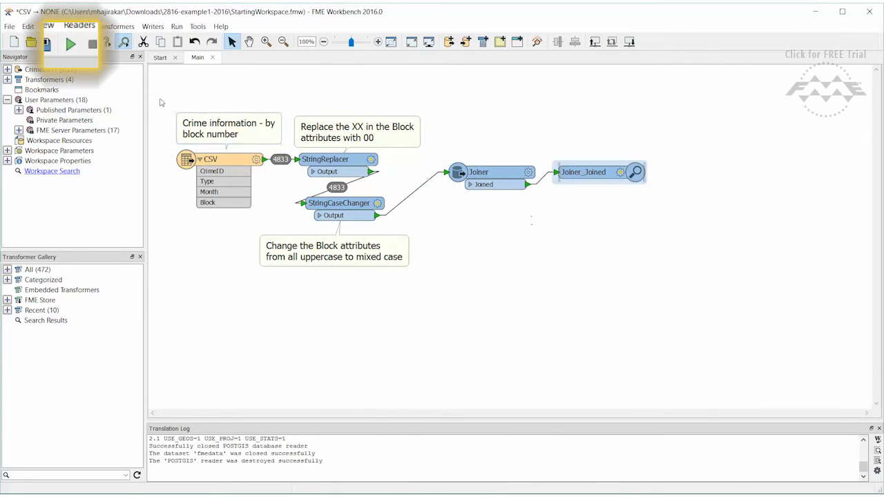
pyautogui.click(70, 44)
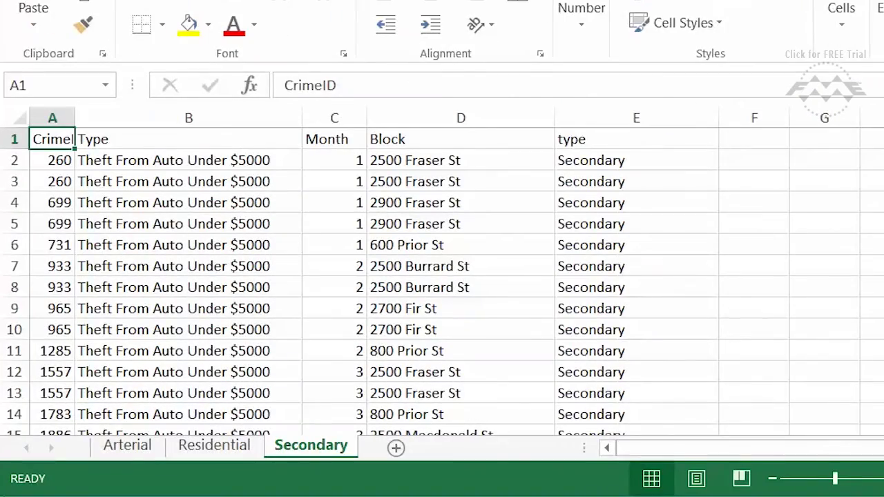
# Review the Arterial, Residential and Secondary sheets of the Excel output.
pyautogui.click(142, 455)
pyautogui.click(226, 453)
pyautogui.click(337, 450)
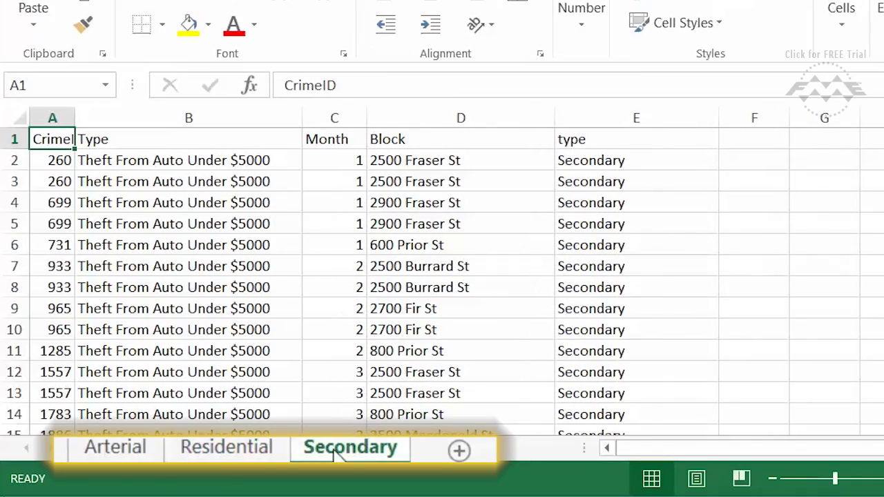